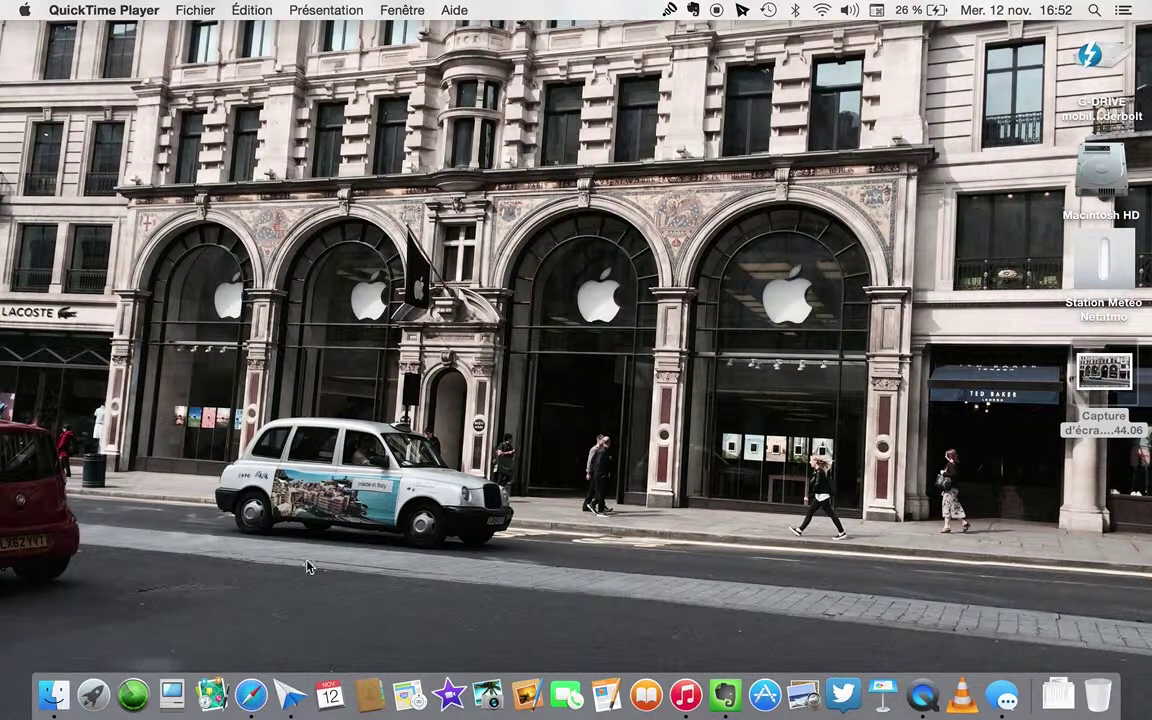
Open the CV document from the Finder's list of all files in Pages, and close it again.
{"action": "left_click", "coordinate": [54, 695]}
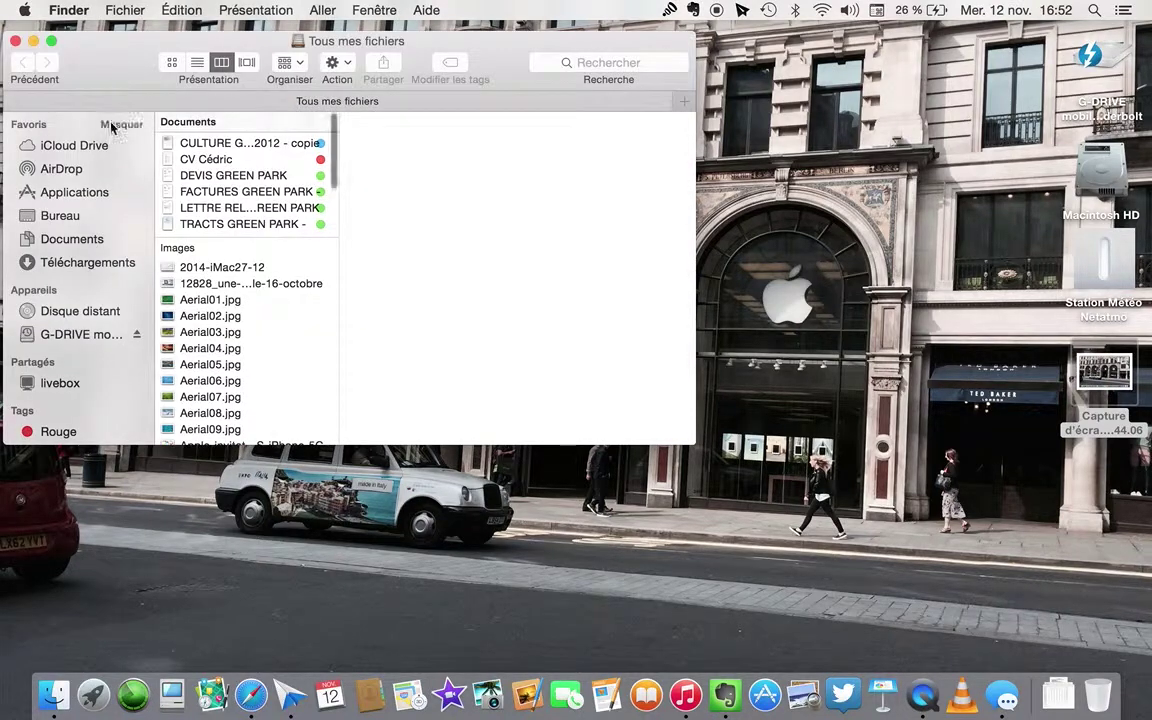
{"action": "left_click", "coordinate": [220, 161]}
{"action": "double_click", "coordinate": [220, 161]}
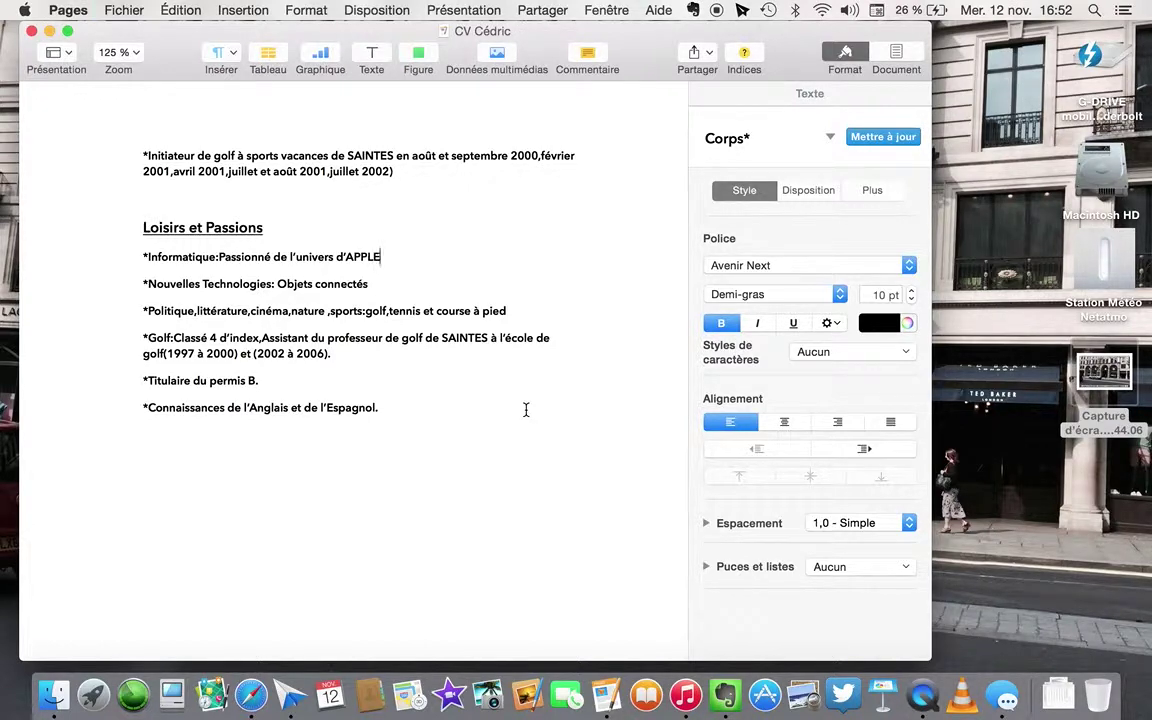
{"action": "key", "text": "super+w"}
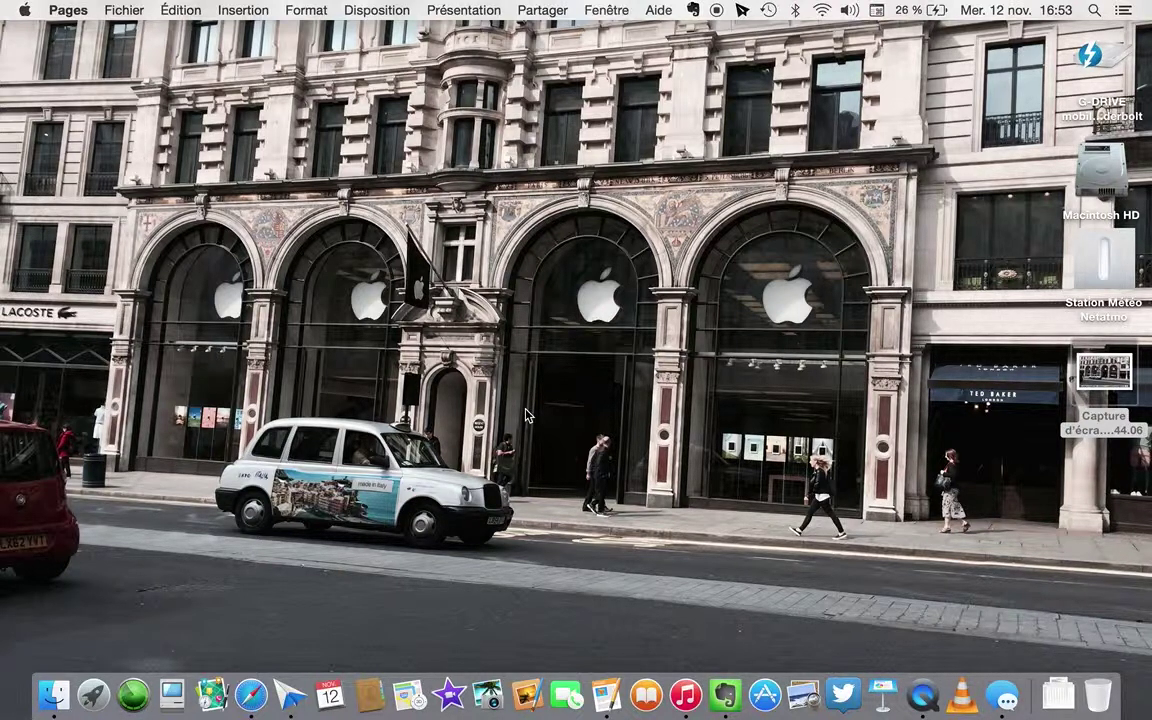
Bring up the Spotlight search field twice, dismissing it each time without searching.
{"action": "key", "text": "super+space"}
{"action": "left_click", "coordinate": [485, 394]}
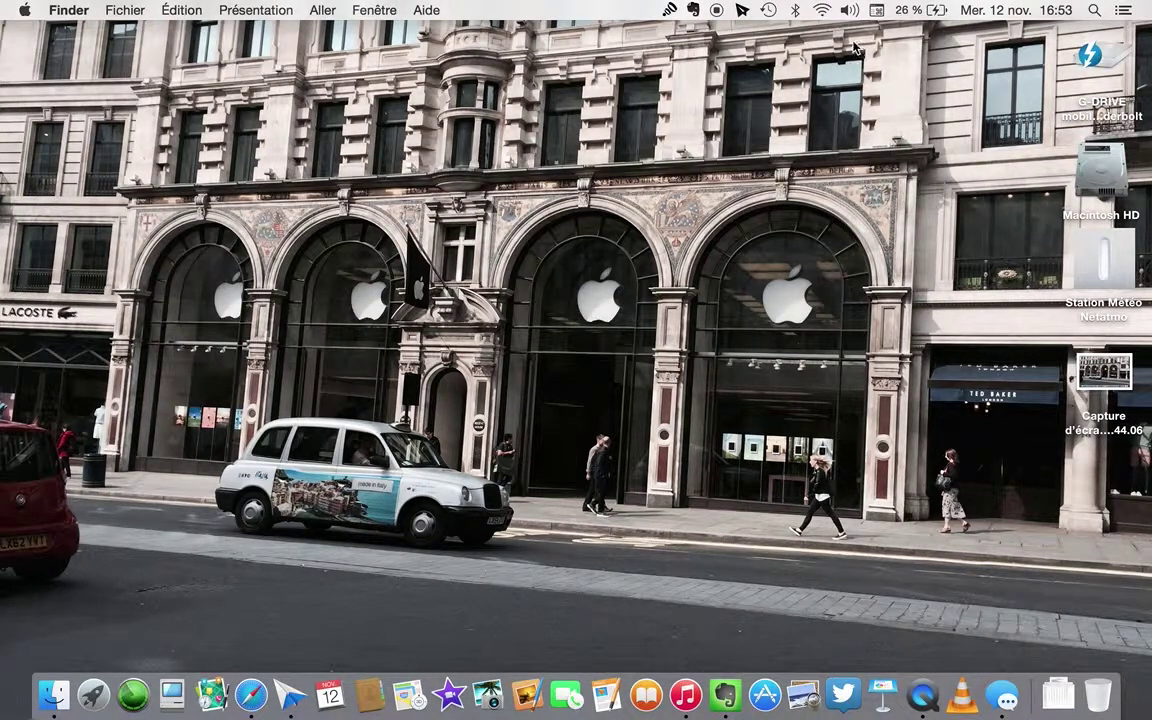
{"action": "left_click", "coordinate": [1094, 10]}
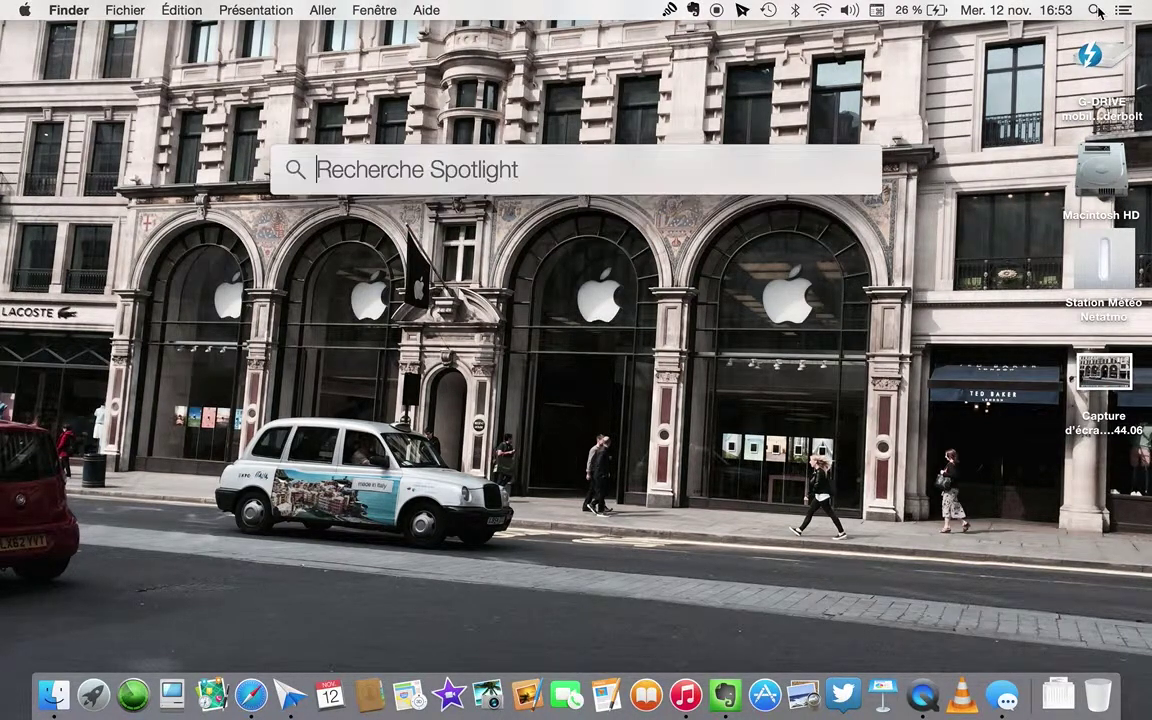
{"action": "key", "text": "Escape"}
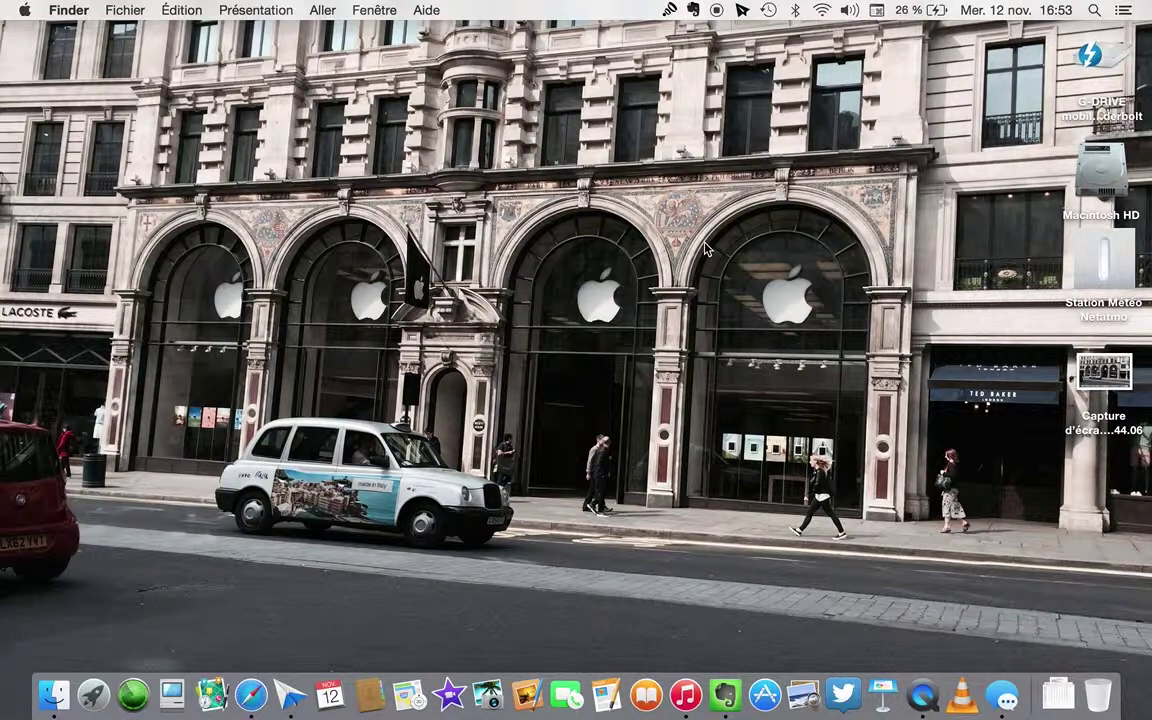
Show the Force Quit window, select Numbers in it, and close the window without quitting any application.
{"action": "key", "text": "super+alt+Escape"}
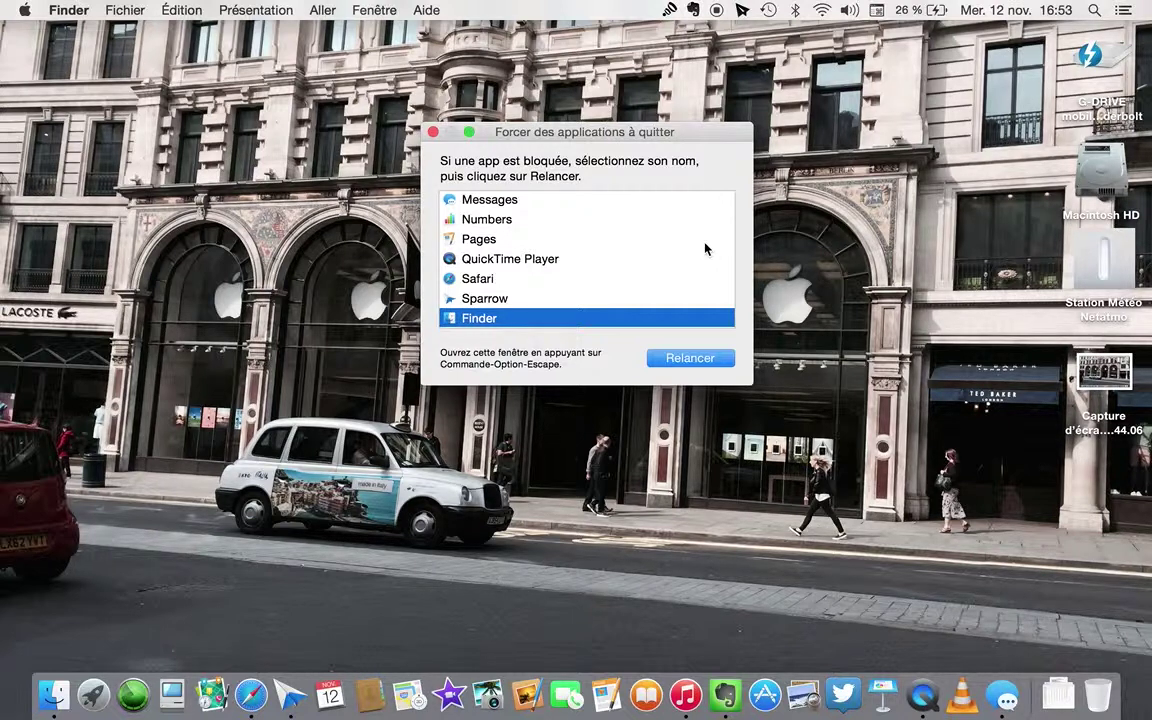
{"action": "left_click", "coordinate": [468, 220]}
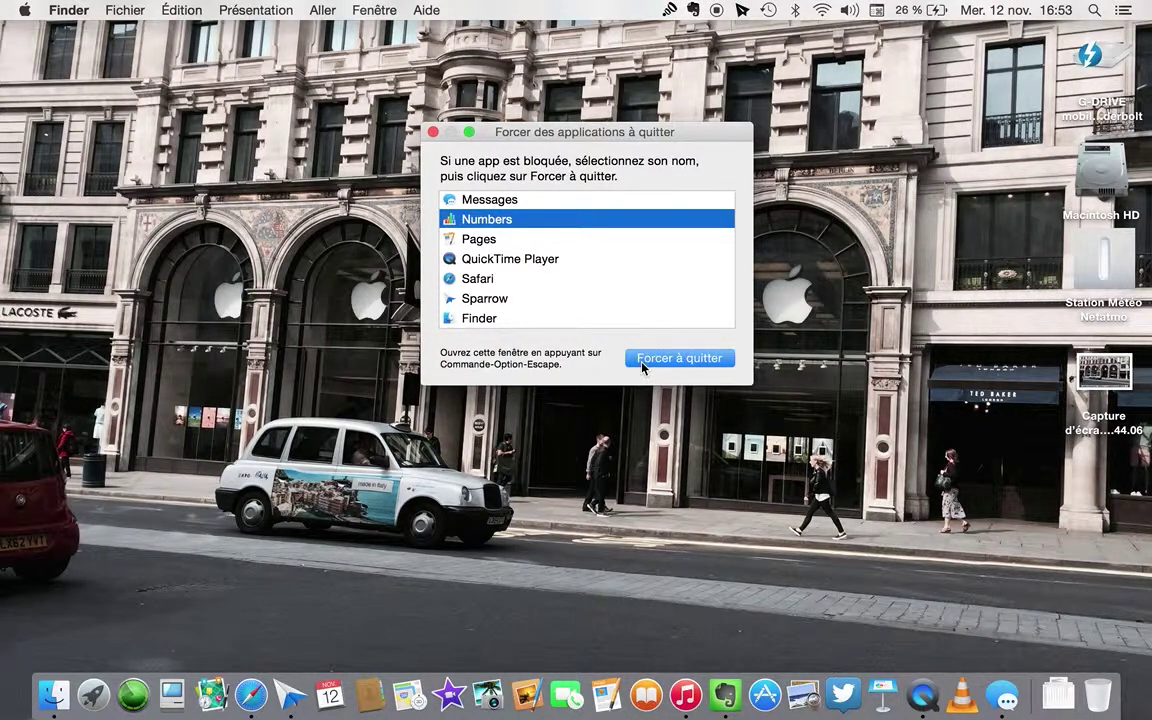
{"action": "left_click", "coordinate": [432, 131]}
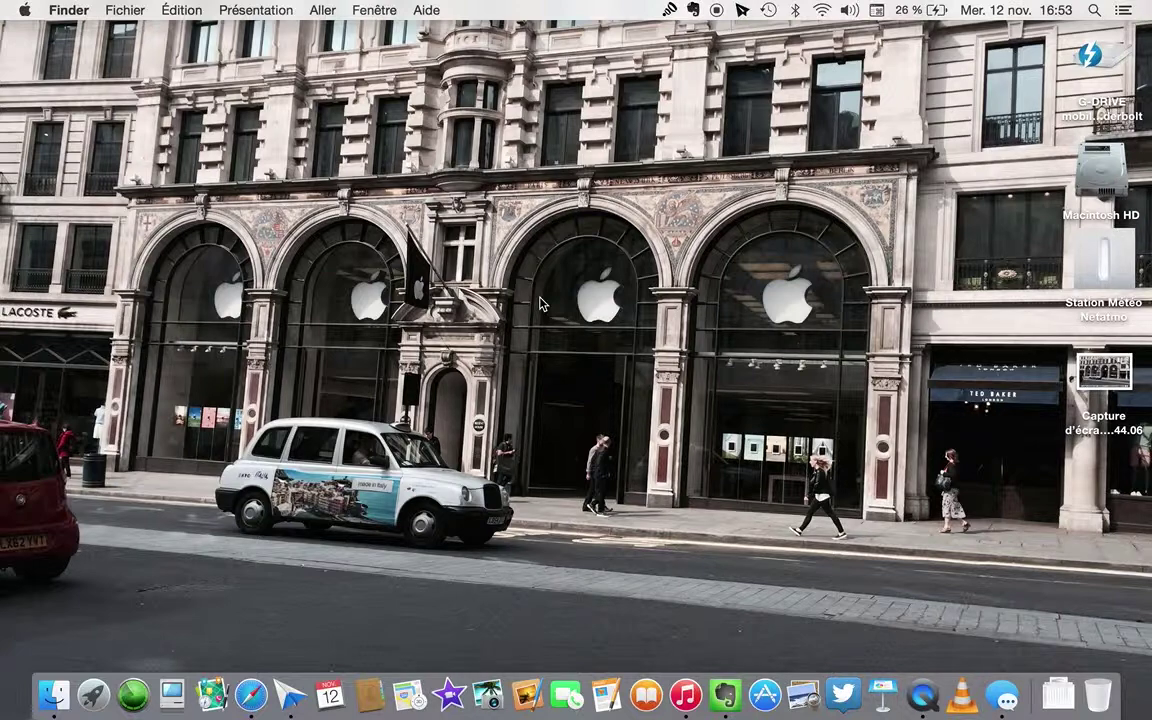
Open a new Finder window and close it.
{"action": "key", "text": "super+n"}
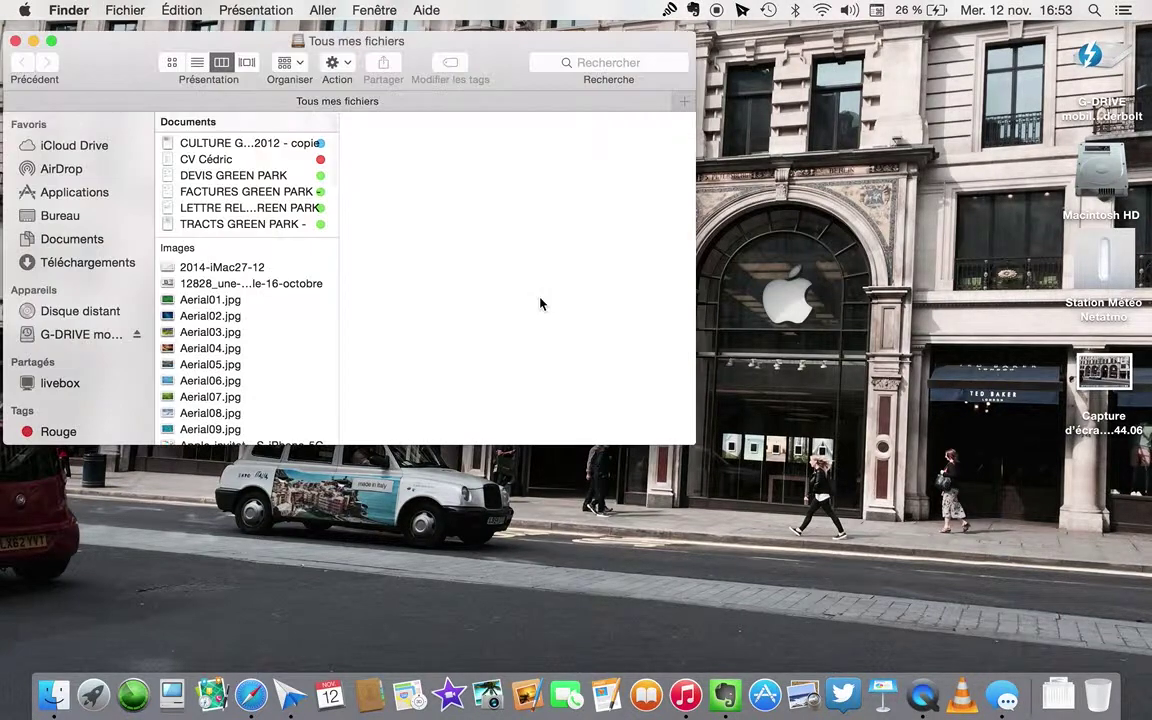
{"action": "left_click", "coordinate": [15, 41]}
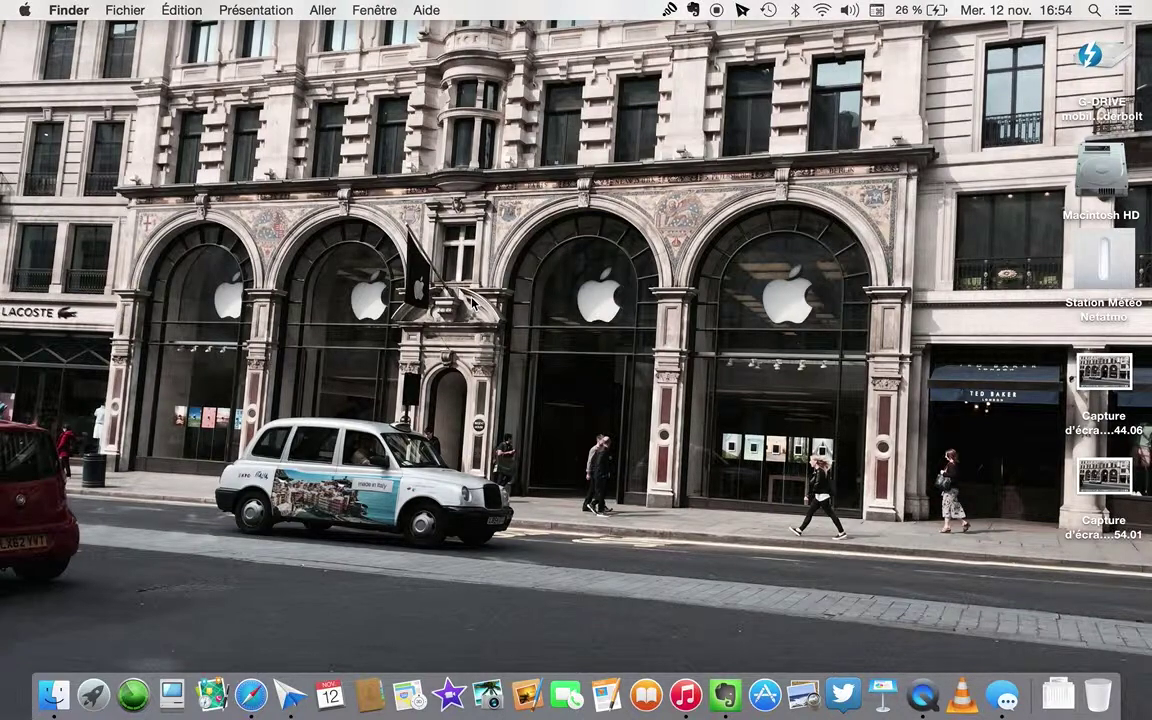
Open the desktop screenshot ending in 54.01 in Preview and enlarge its window to full screen.
{"action": "double_click", "coordinate": [1104, 478]}
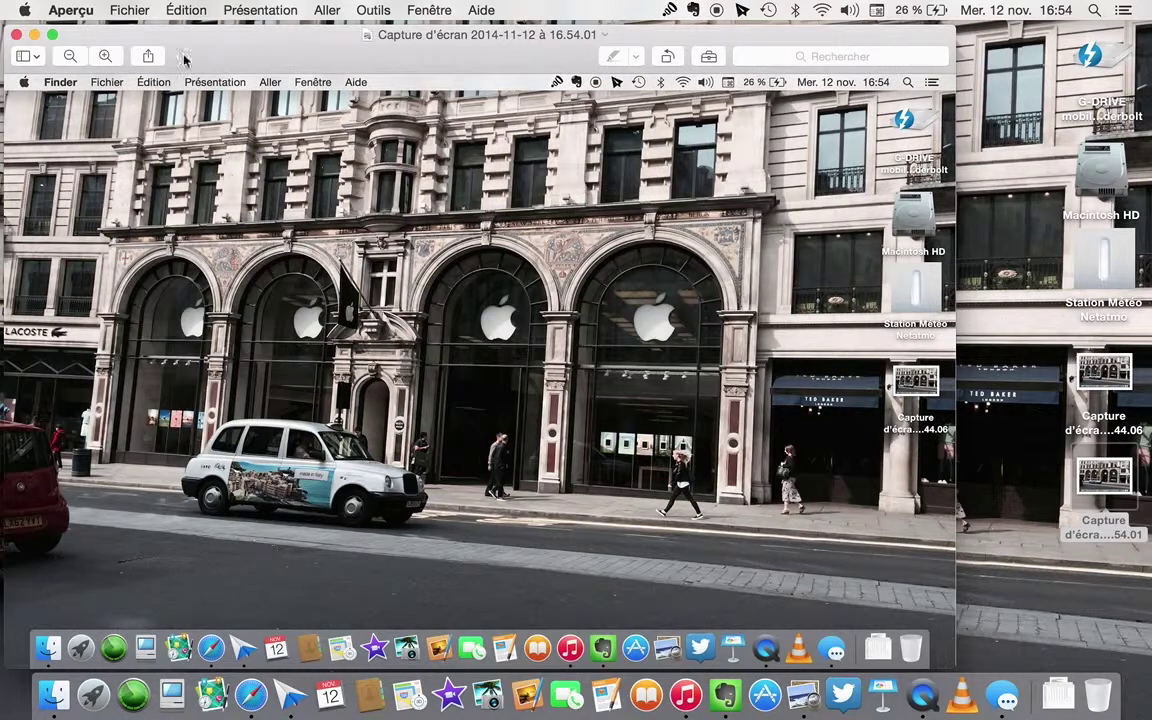
{"action": "left_click", "coordinate": [52, 34]}
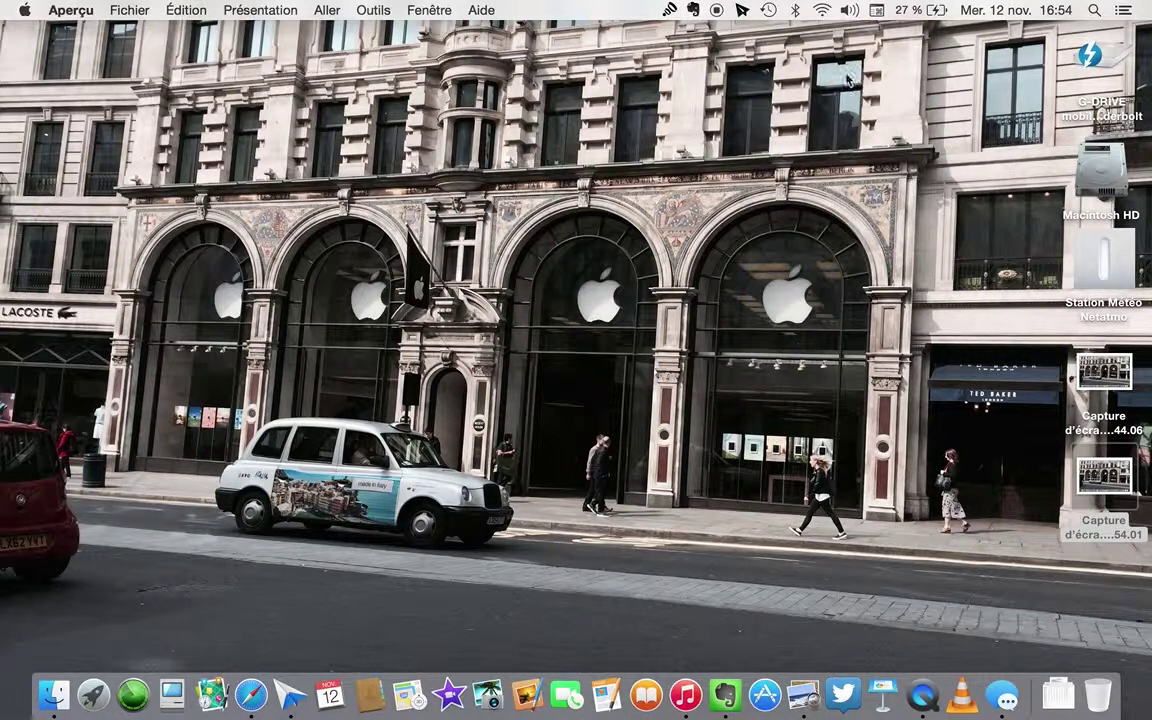
Display the detailed Wi-Fi connection information, including the hidden diagnostic options, and dismiss it.
{"action": "left_click", "coordinate": [821, 12], "text": "alt"}
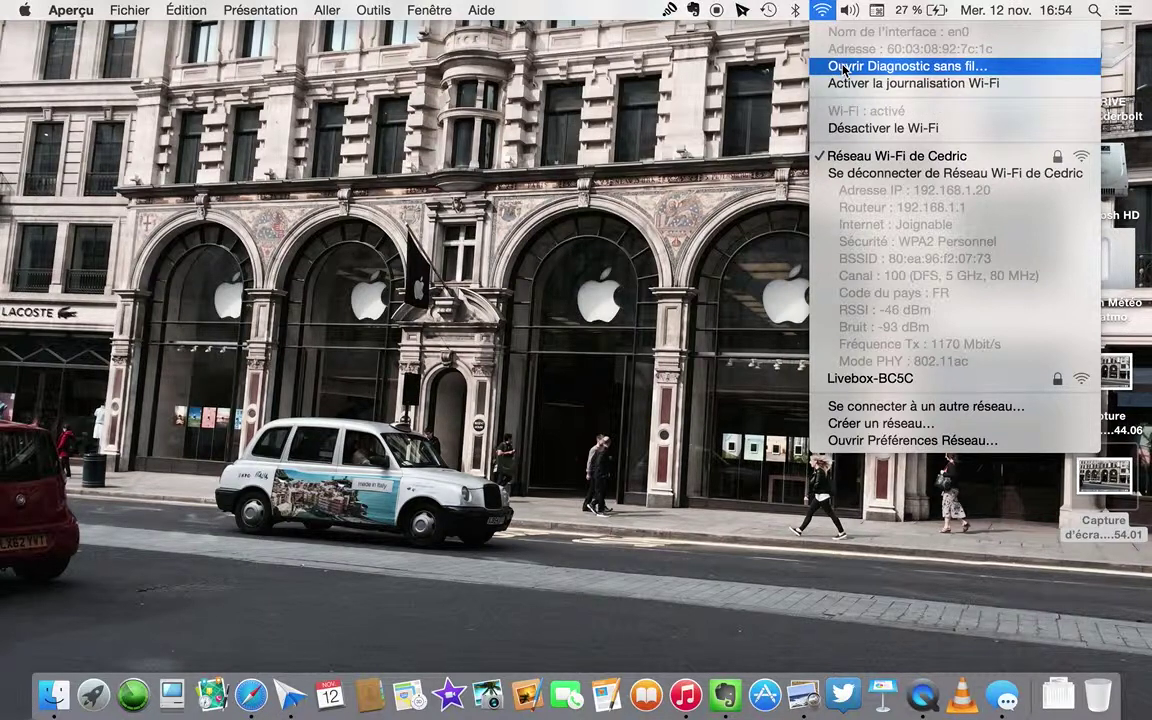
{"action": "left_click", "coordinate": [745, 97]}
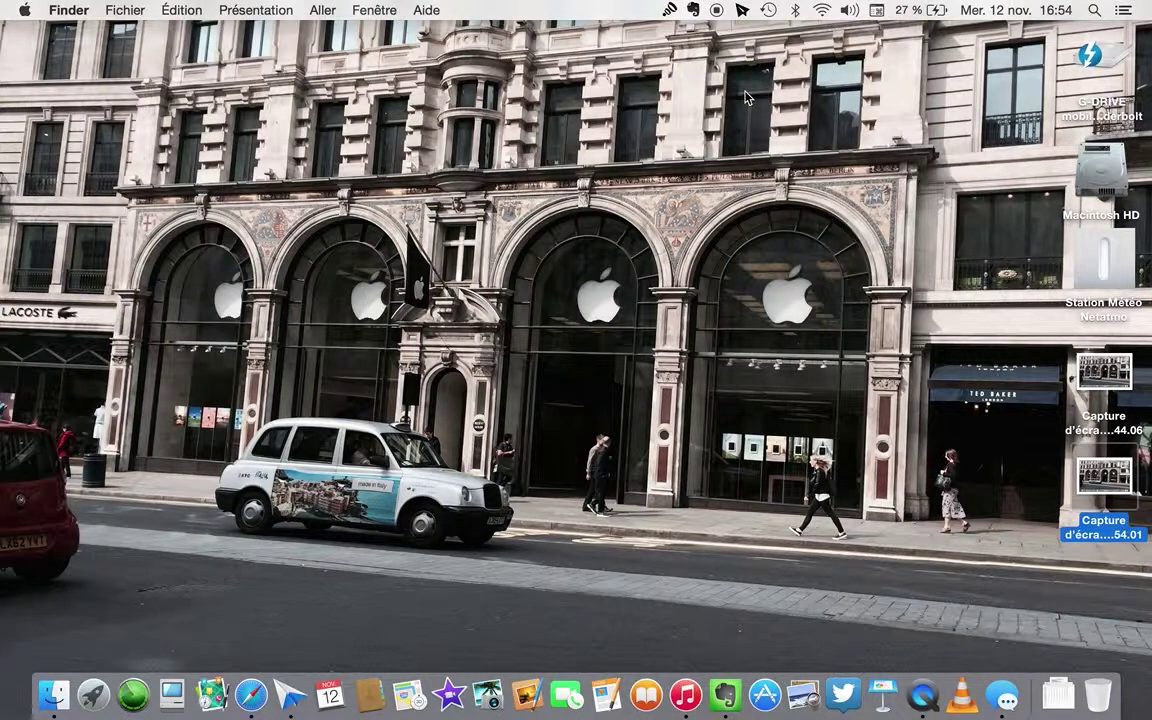
Switch to Safari, display its preferences, and close both the preferences and the browser window.
{"action": "left_click", "coordinate": [251, 694]}
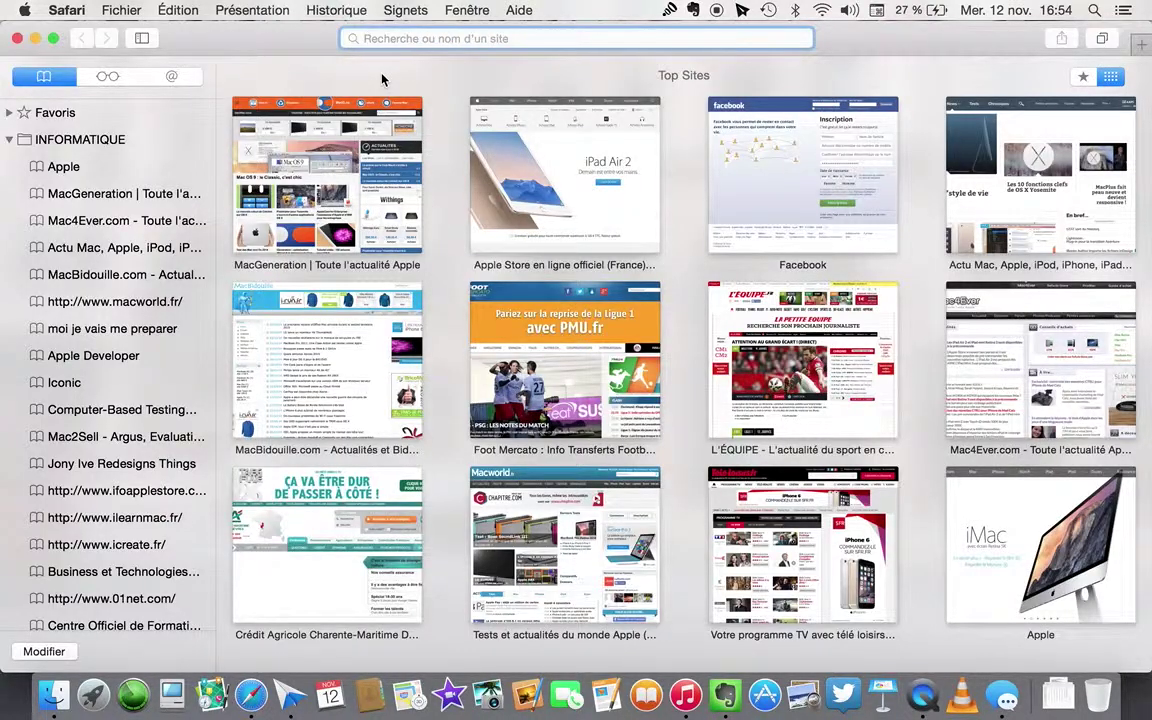
{"action": "key", "text": "super+comma"}
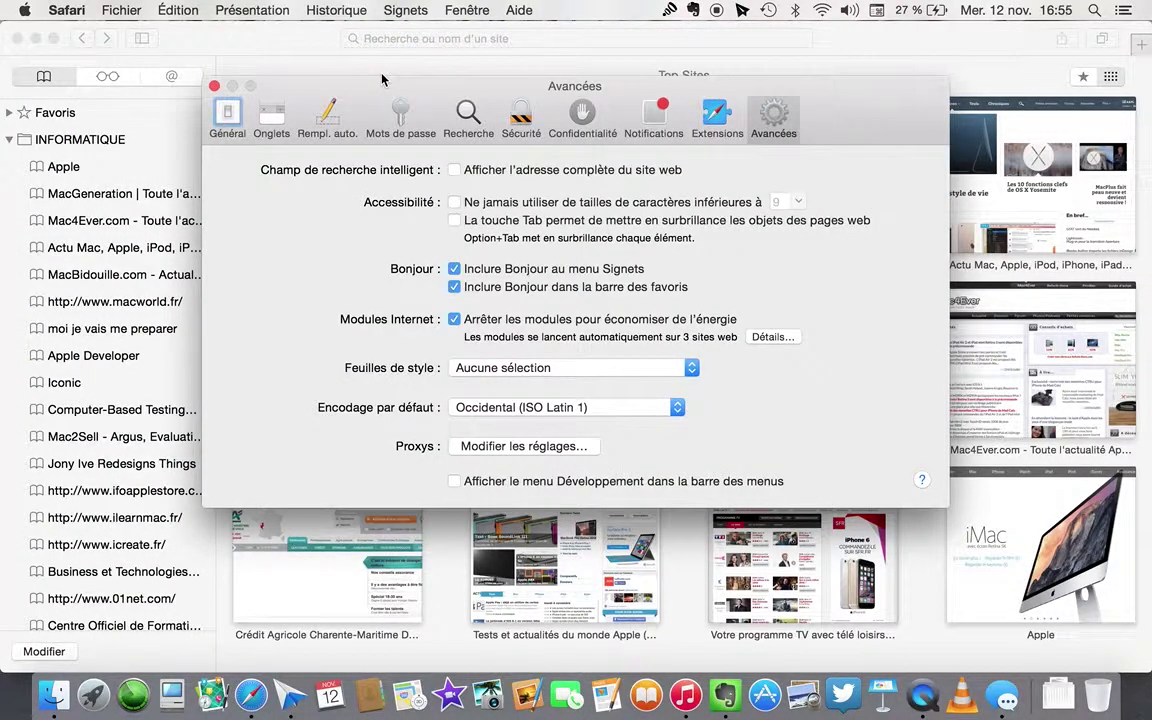
{"action": "left_click", "coordinate": [214, 86]}
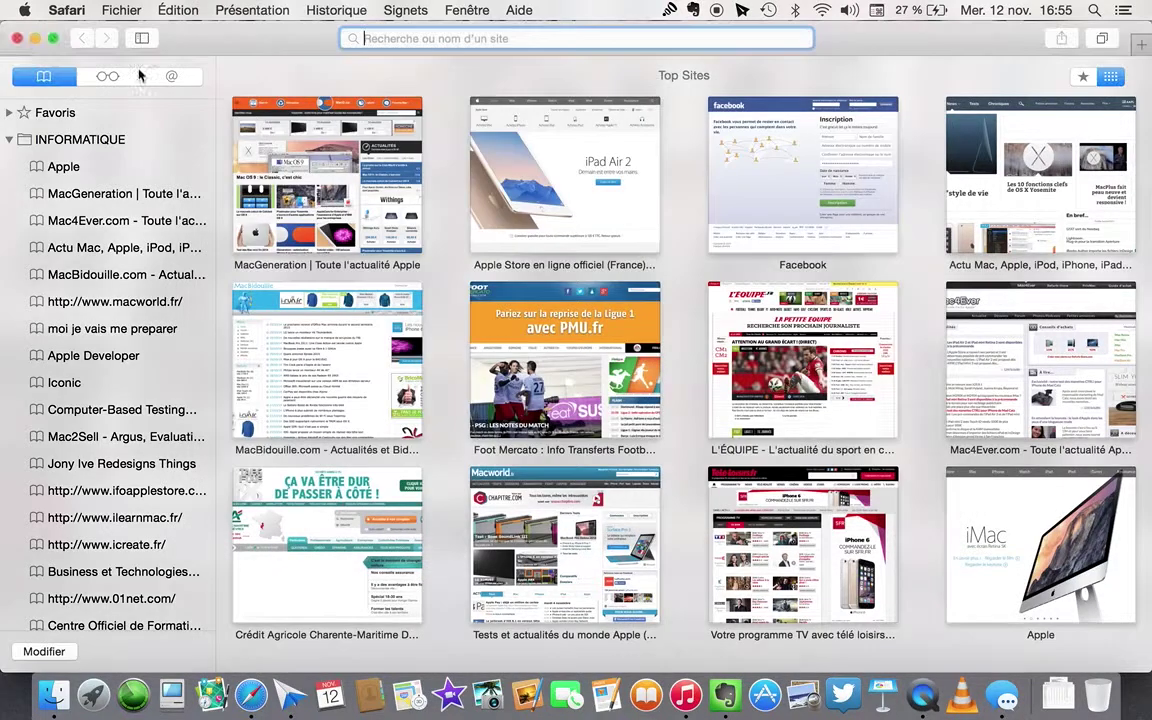
{"action": "left_click", "coordinate": [17, 38]}
Load the MacGeneration site from Top Sites in Safari, add four new tabs, and close the browser window.
{"action": "left_click", "coordinate": [304, 201]}
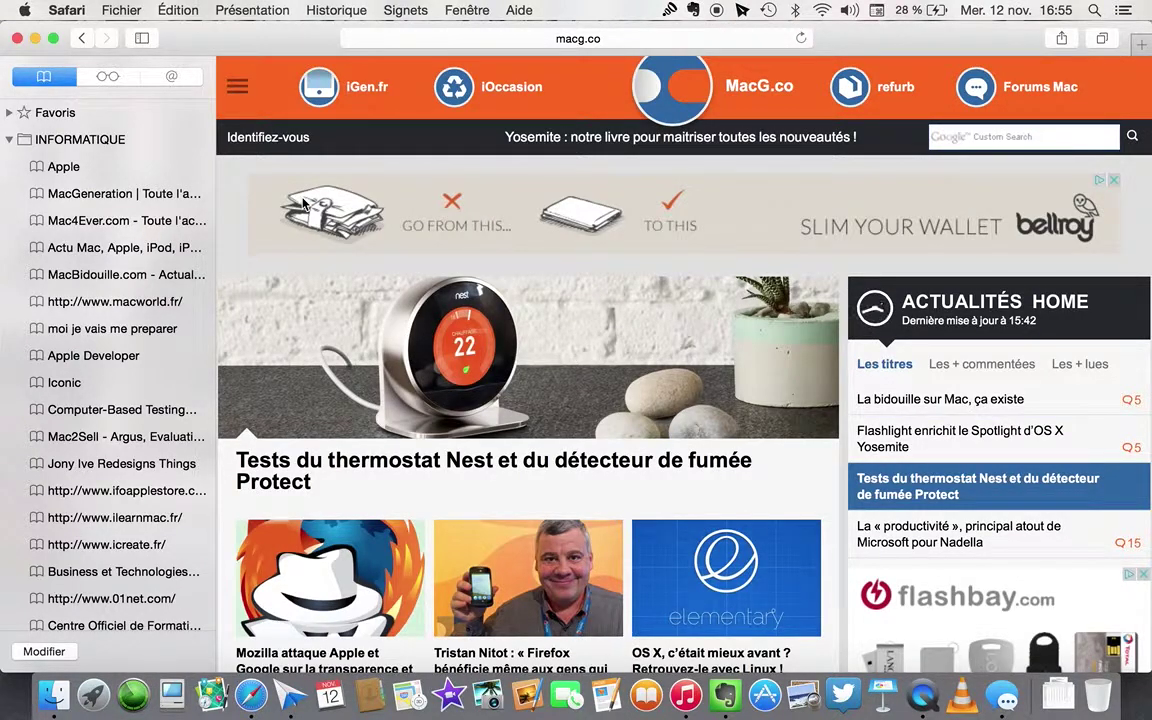
{"action": "key", "text": "super+t"}
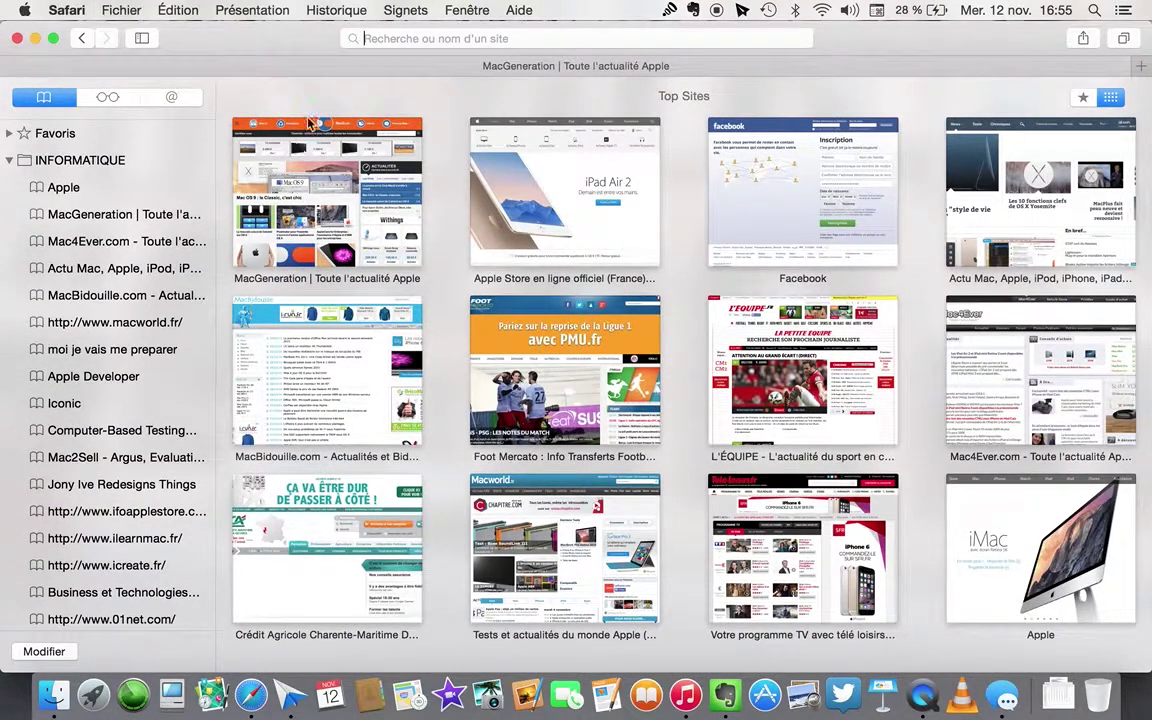
{"action": "key", "text": "super+t"}
{"action": "key", "text": "super+t"}
{"action": "key", "text": "super+t"}
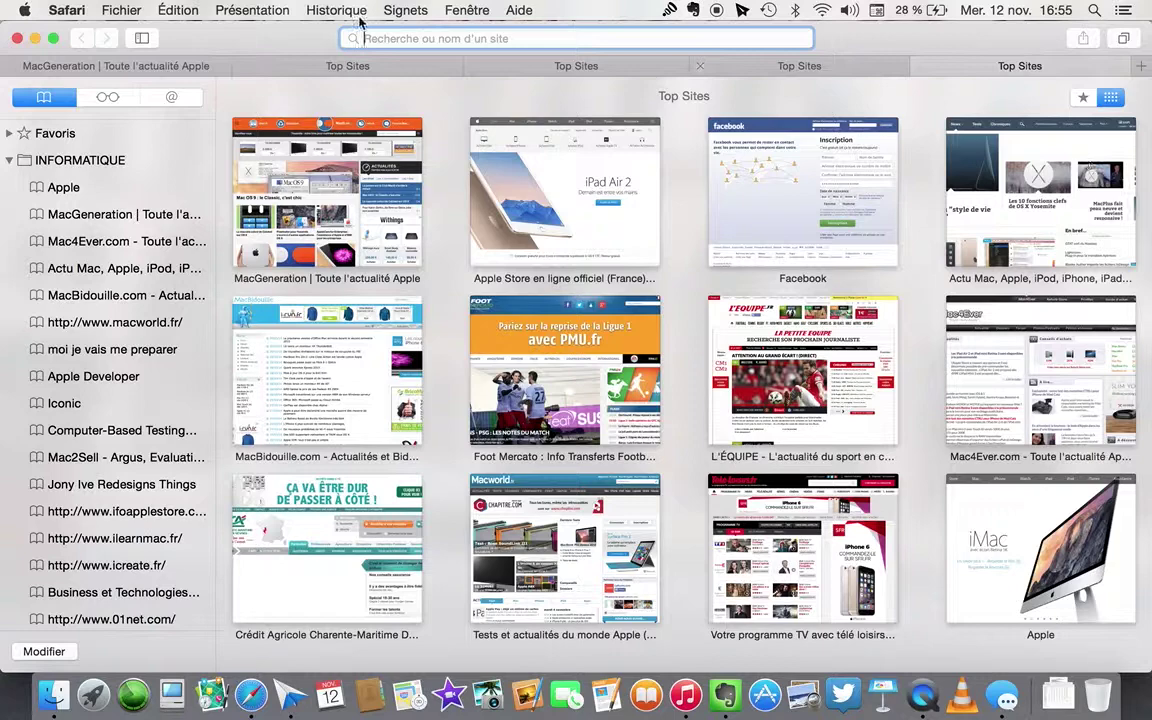
{"action": "left_click", "coordinate": [17, 38]}
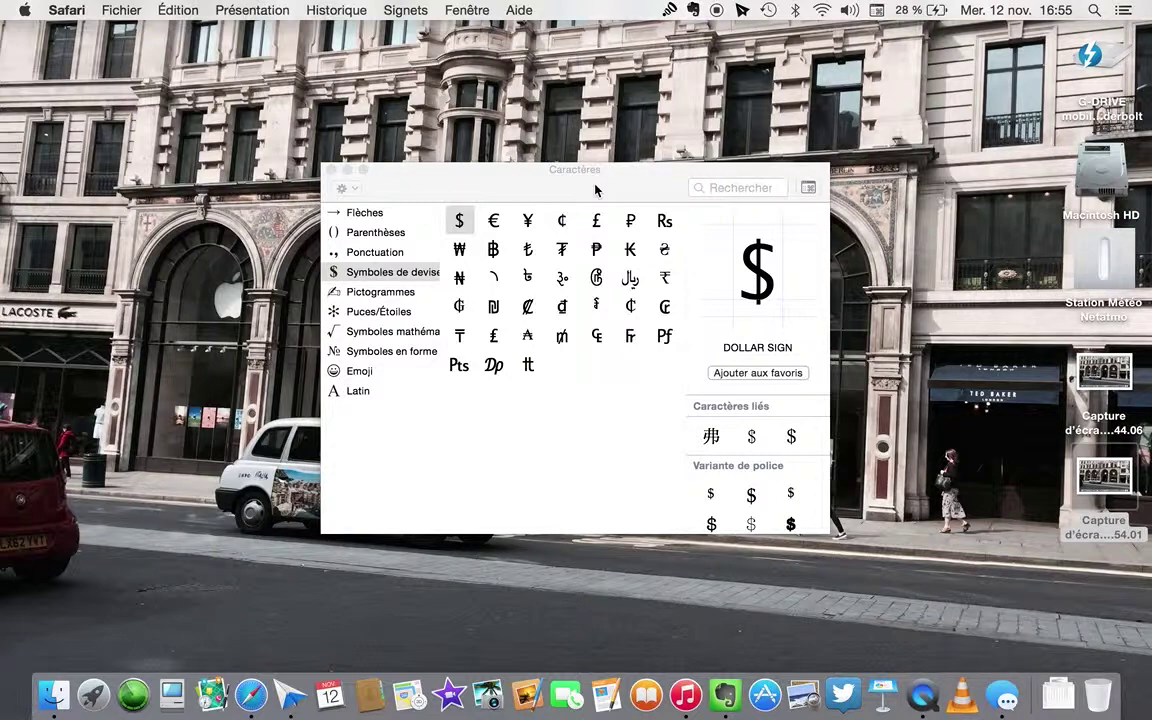
Show the Emoji category in the Caractères window and close the window.
{"action": "left_click", "coordinate": [360, 371]}
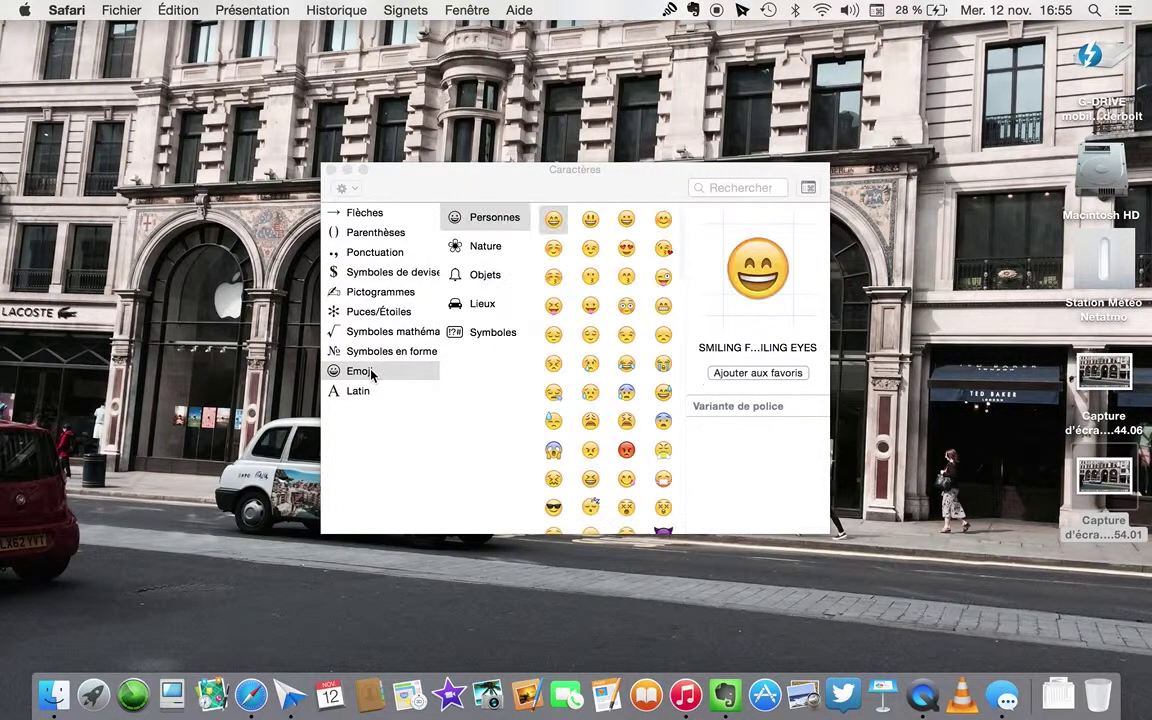
{"action": "left_click", "coordinate": [331, 170]}
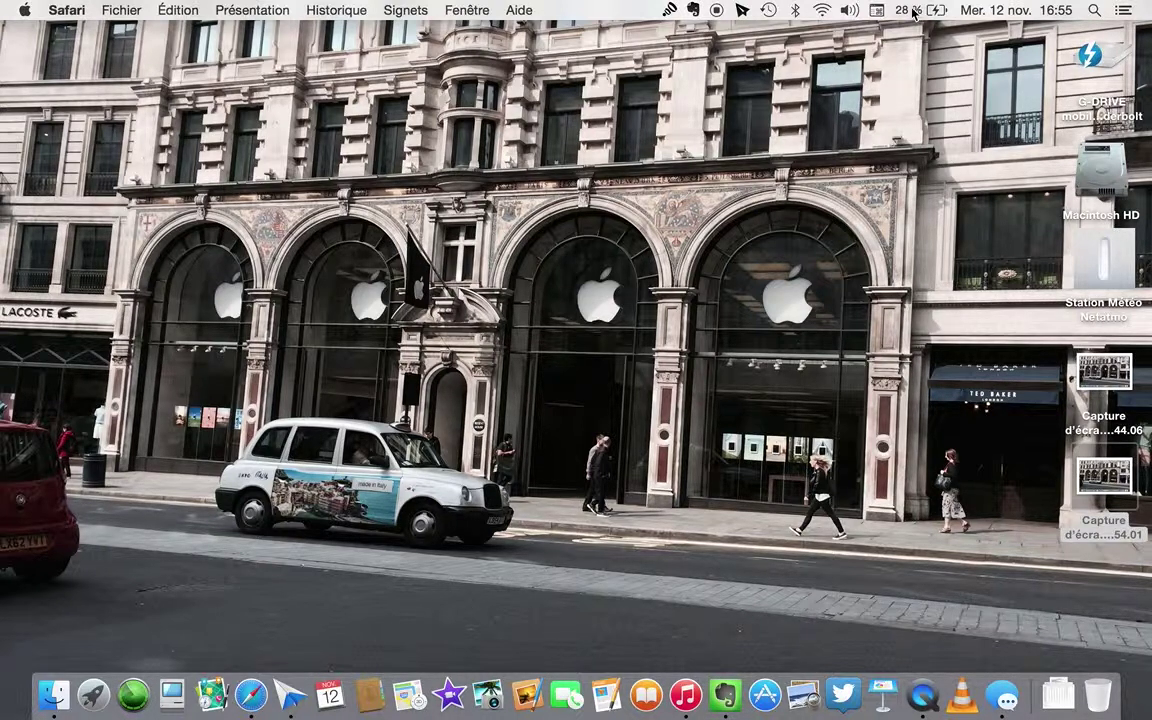
Display the Visualiseur de caractères from the system input options and close it.
{"action": "left_click", "coordinate": [876, 10]}
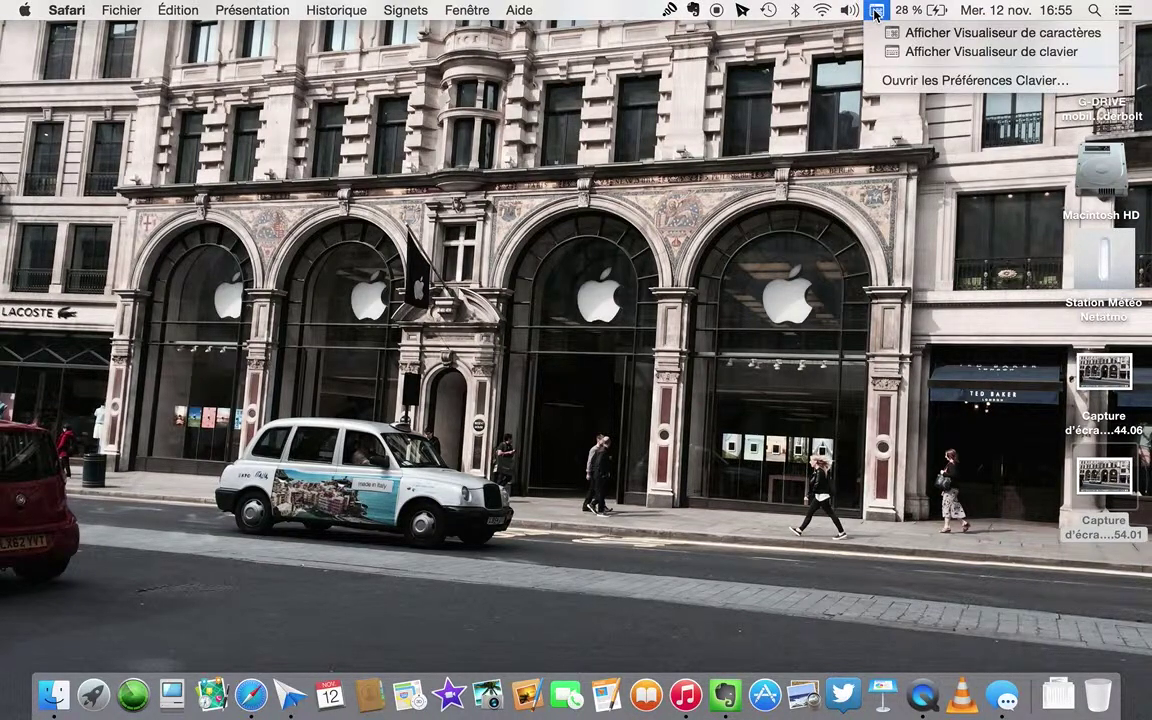
{"action": "left_click", "coordinate": [932, 34]}
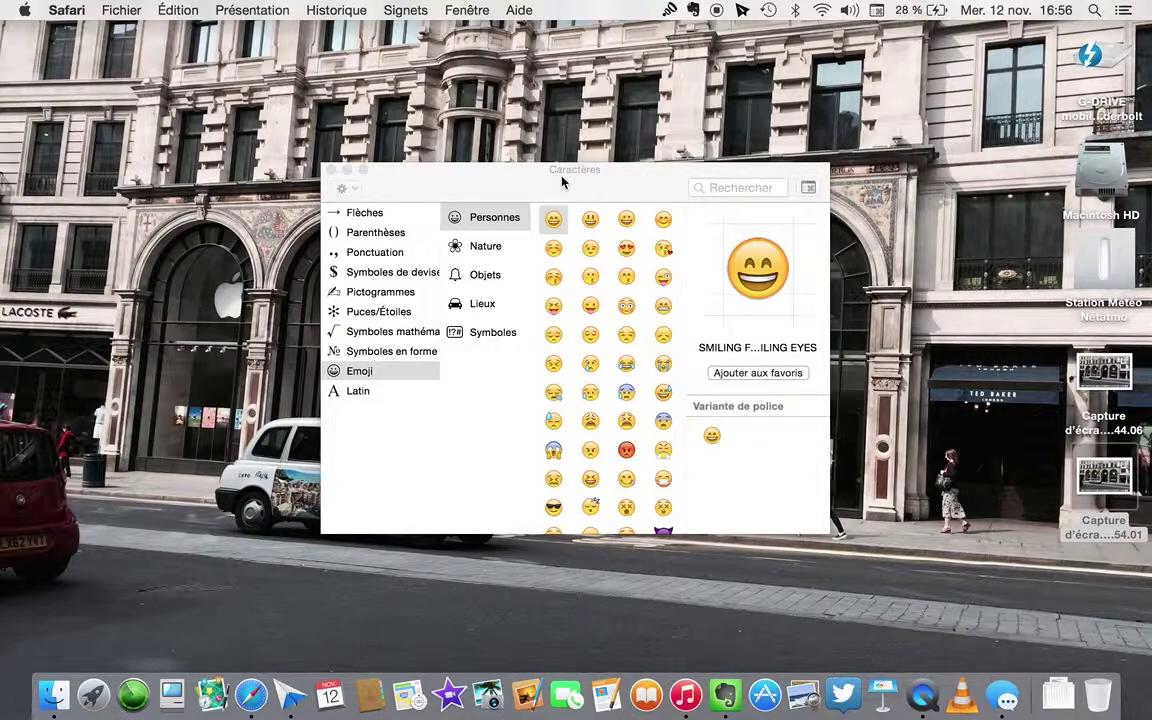
{"action": "left_click", "coordinate": [333, 172]}
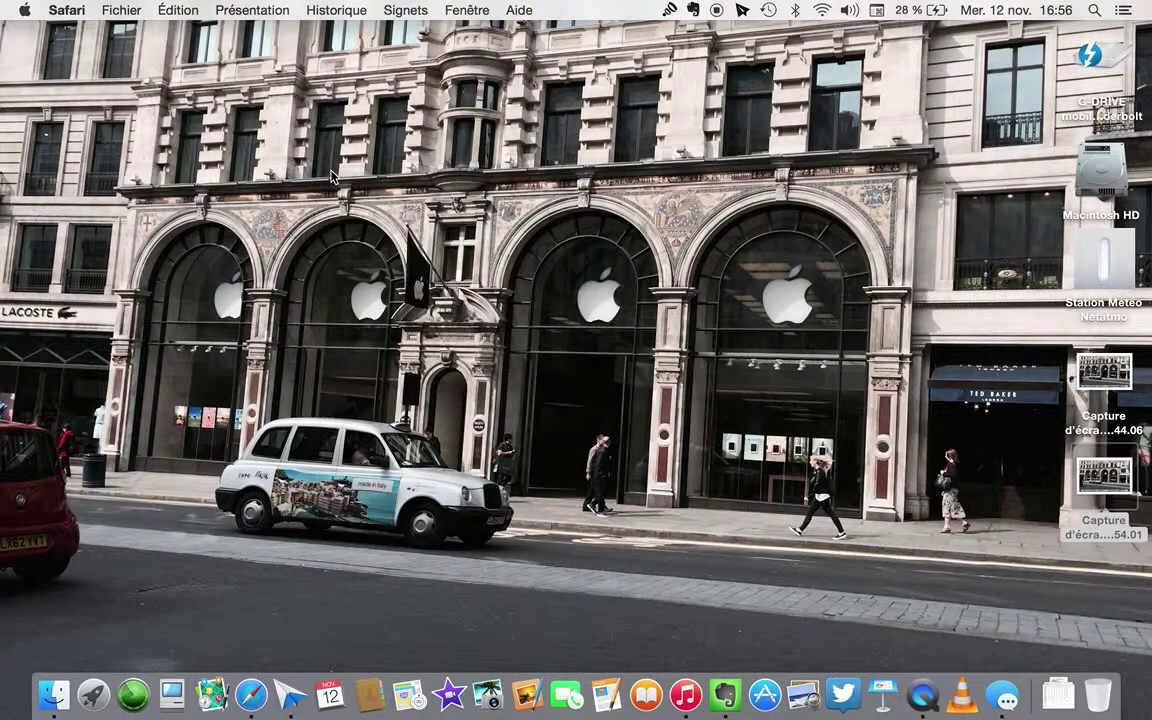
Display the Visualiseur de clavier showing the on-screen French keyboard and close it.
{"action": "left_click", "coordinate": [876, 10]}
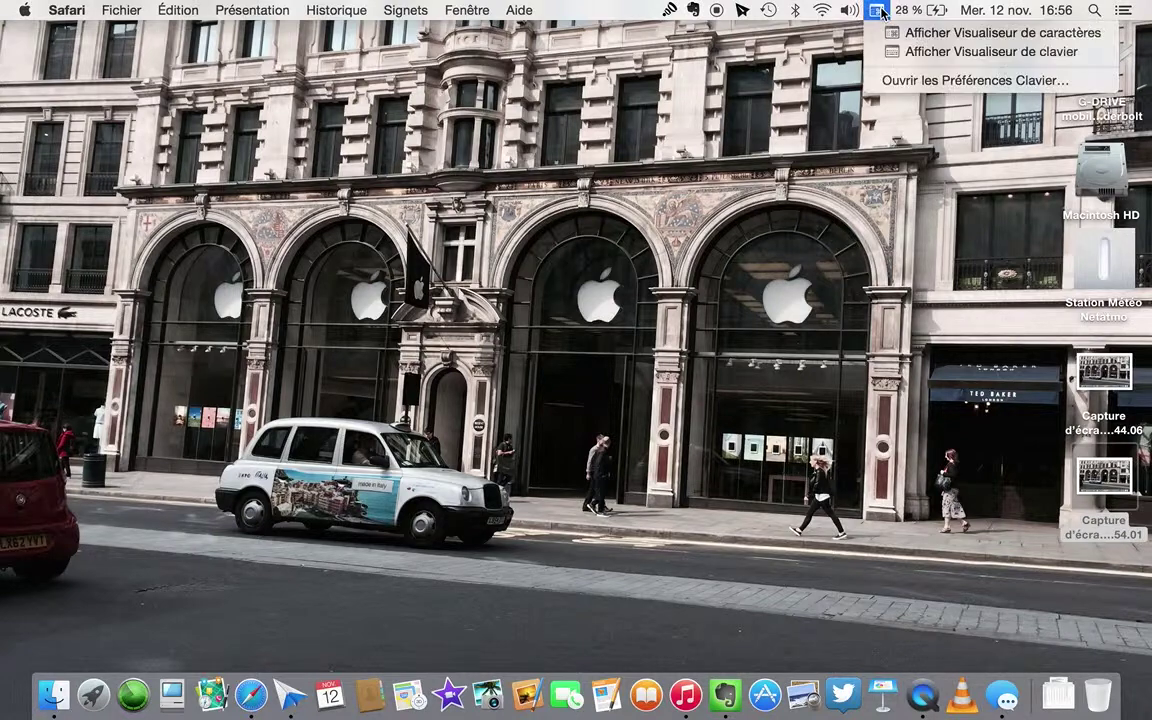
{"action": "left_click", "coordinate": [922, 59]}
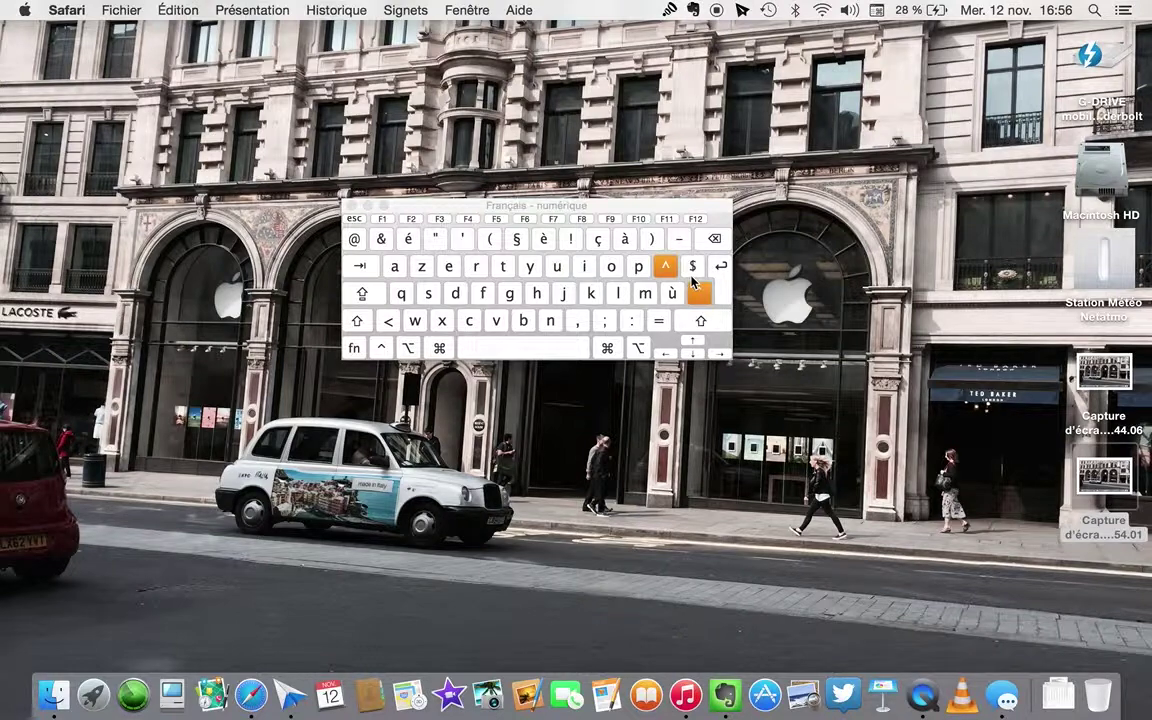
{"action": "left_click", "coordinate": [351, 205]}
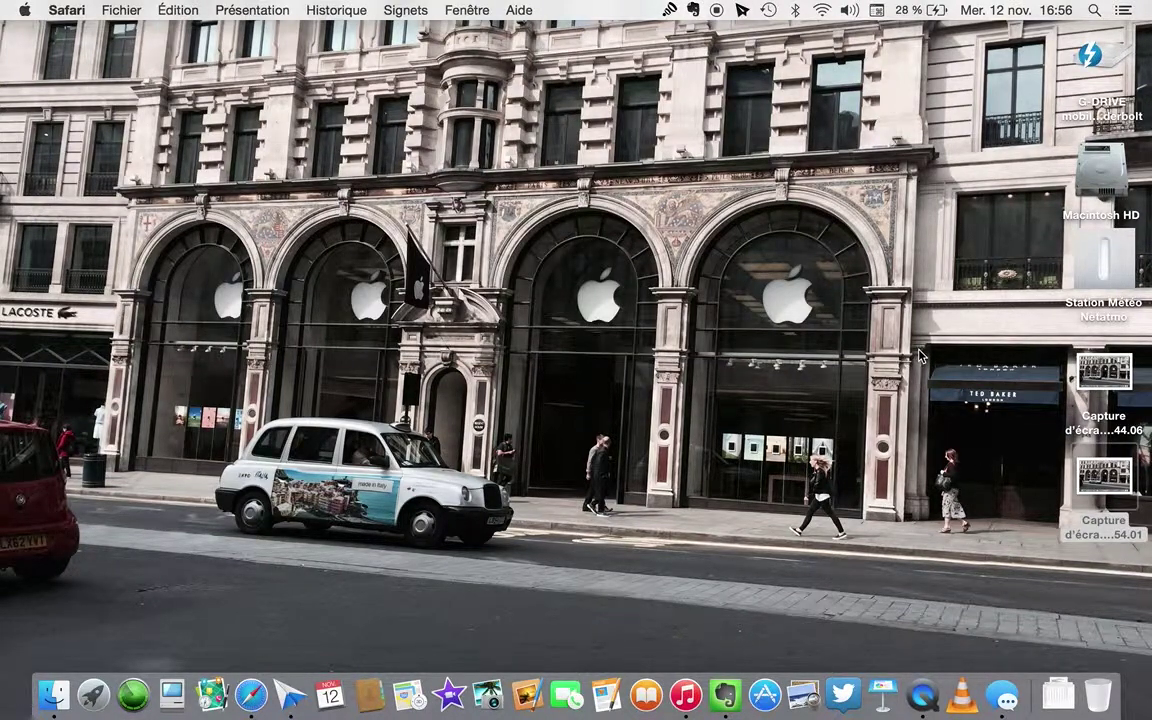